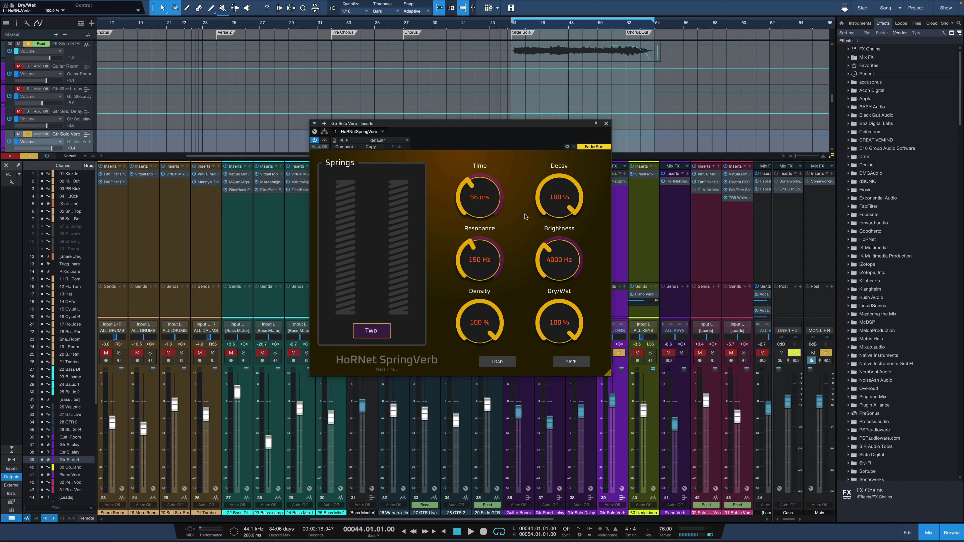
mouse_move(544, 315)
left_mouse_down()
mouse_move(544, 361)
mouse_move(544, 315)
left_mouse_up()
key("space")
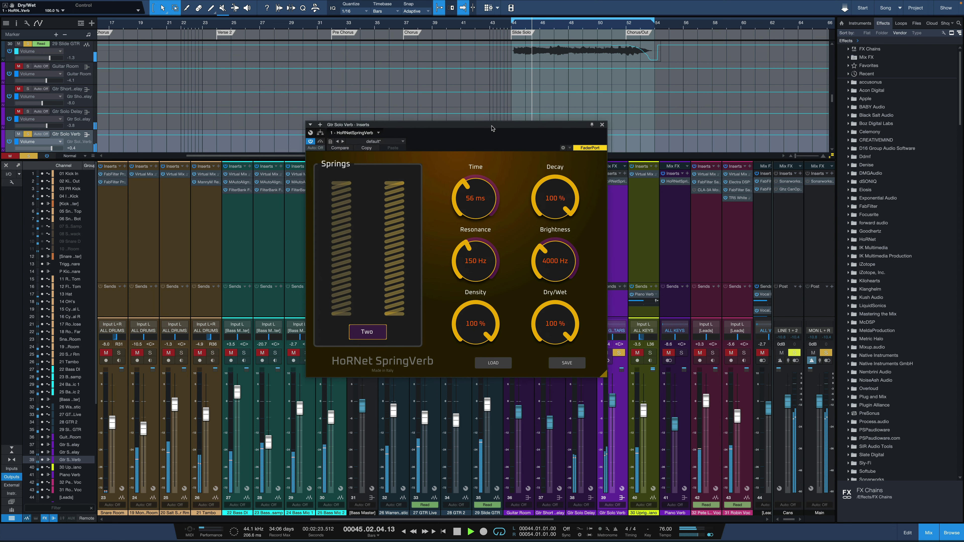
left_click_drag(502, 124, 465, 137)
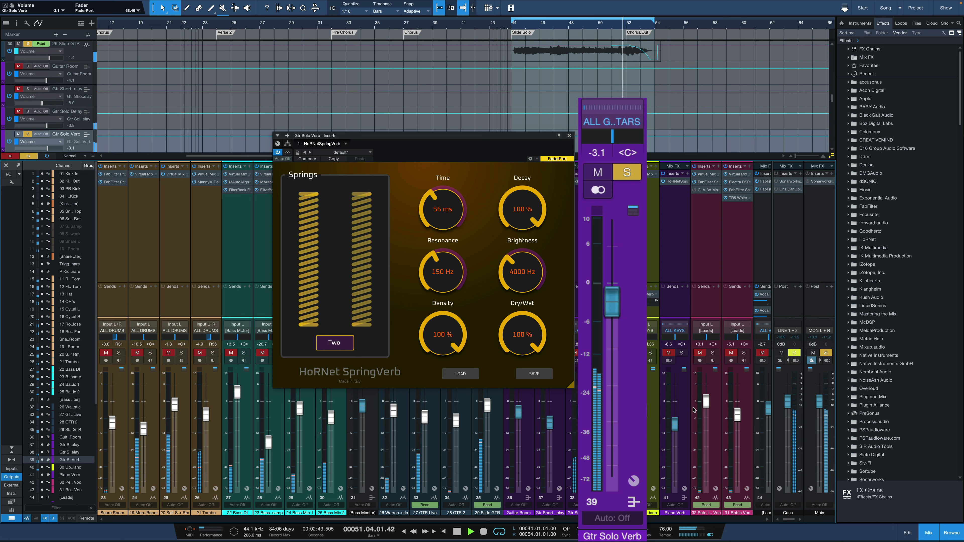
key("space")
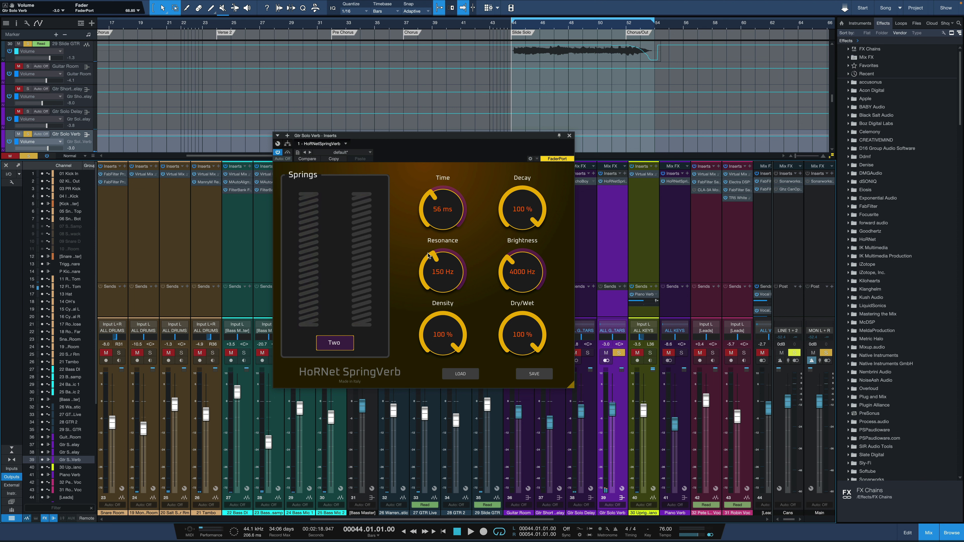
left_click(328, 346)
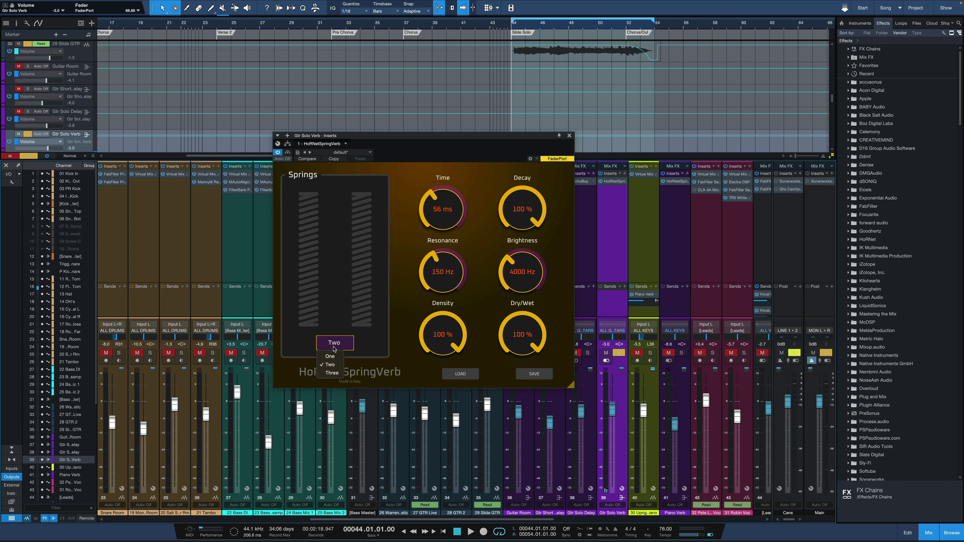
left_click(330, 356)
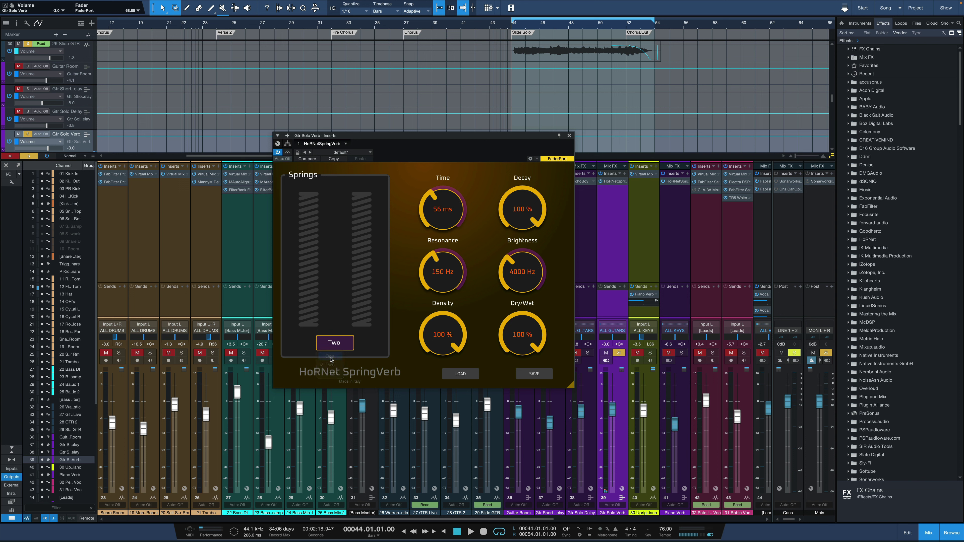
key("space")
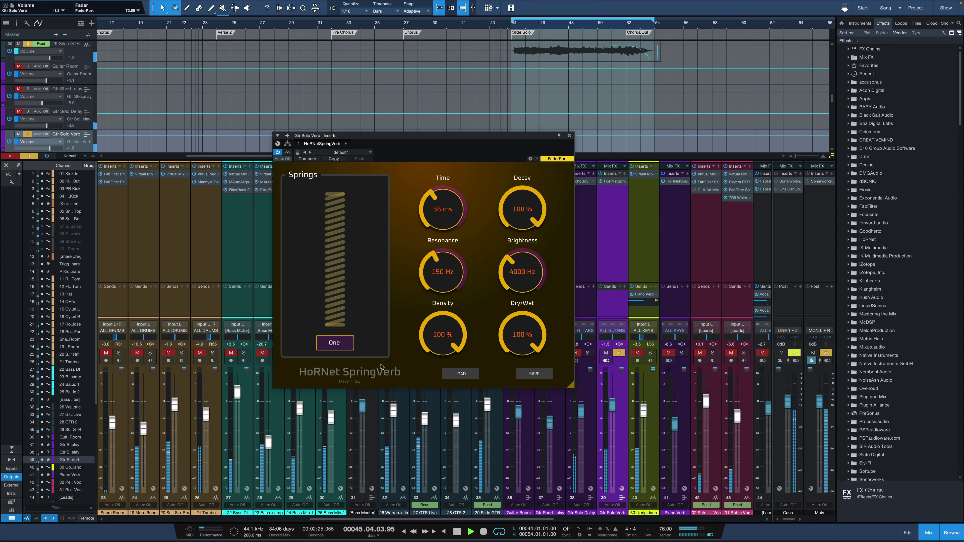
key("space")
left_click(345, 347)
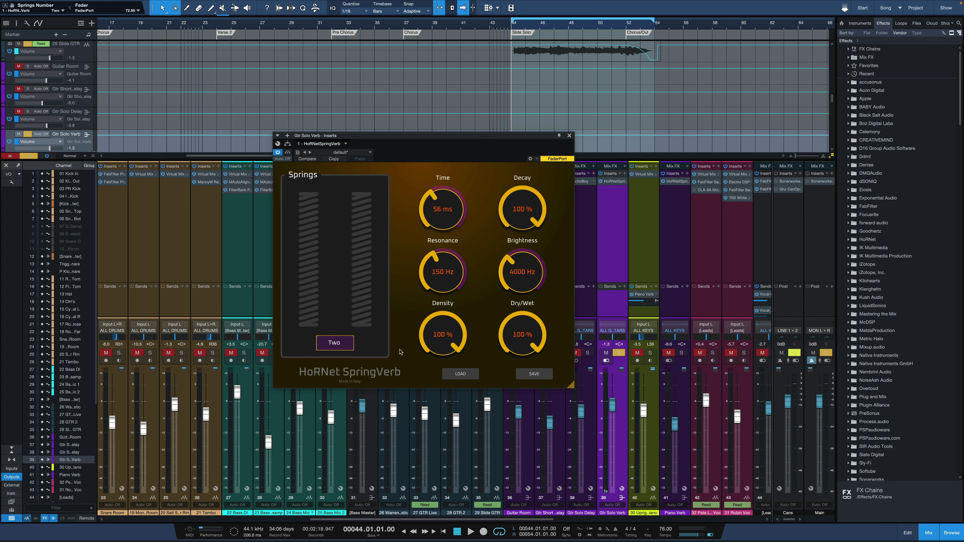
key("space")
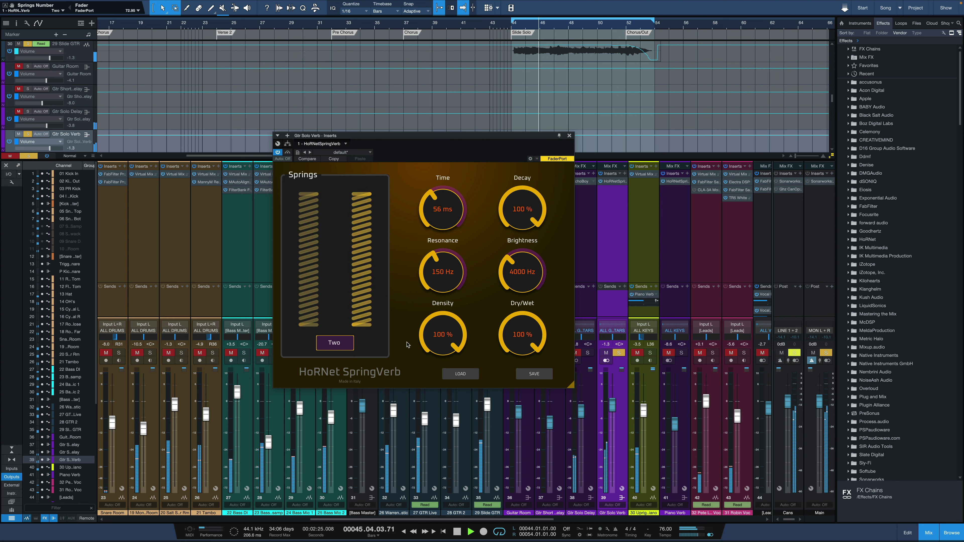
key("space")
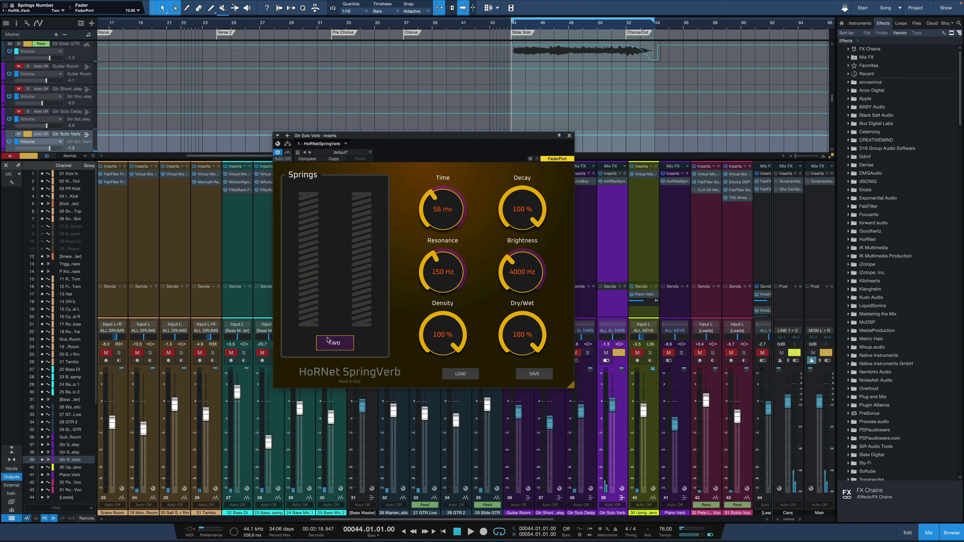
left_click(334, 342)
left_click(332, 373)
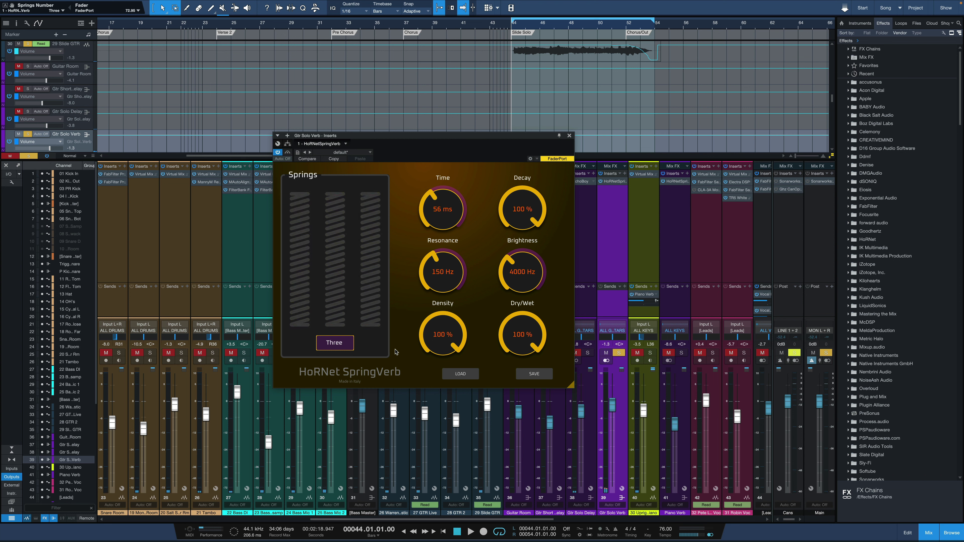
key("space")
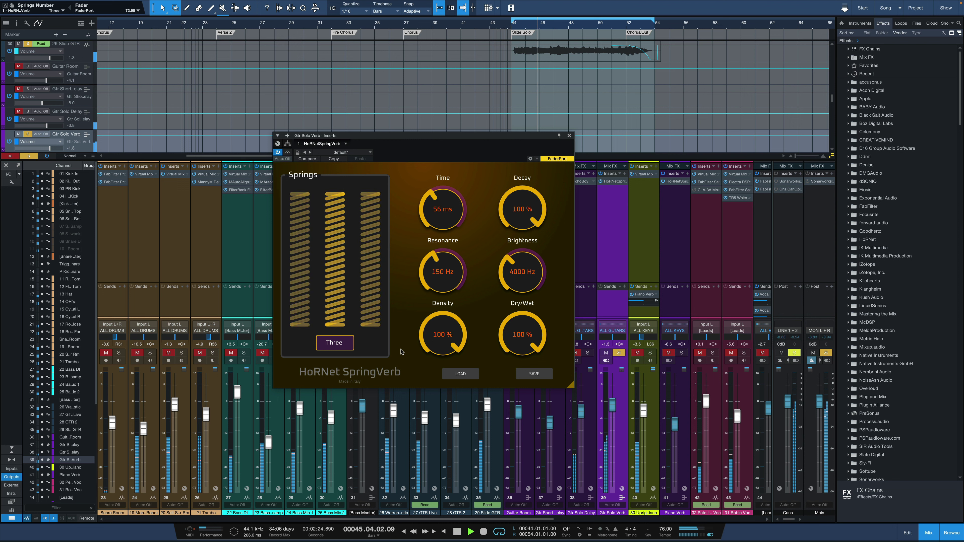
key("space")
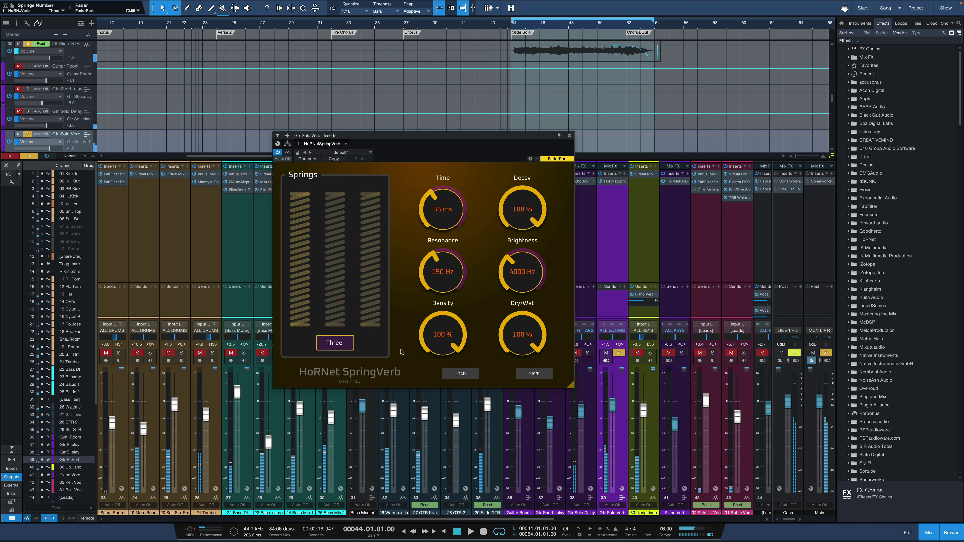
left_click(322, 343)
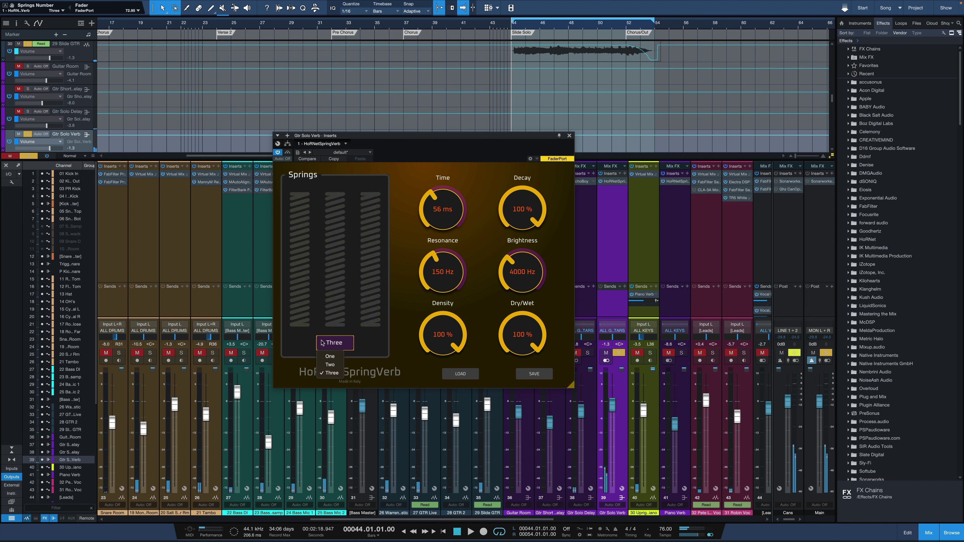
left_click(330, 364)
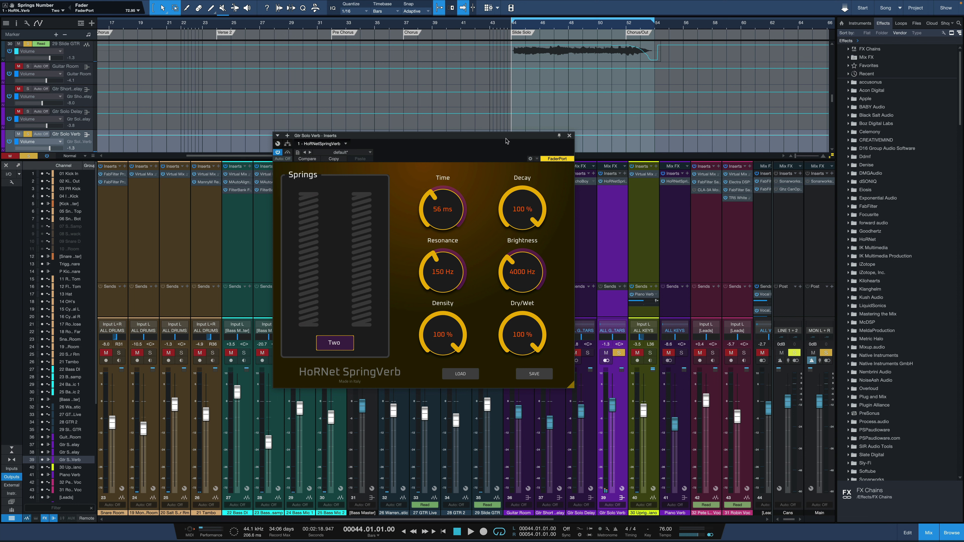
Step: Move SpringVerb aside, drop 29 Slide GTR to -oo, set Gtr Solo Verb to about +5.9 dB and play
left_click_drag(505, 139, 410, 127)
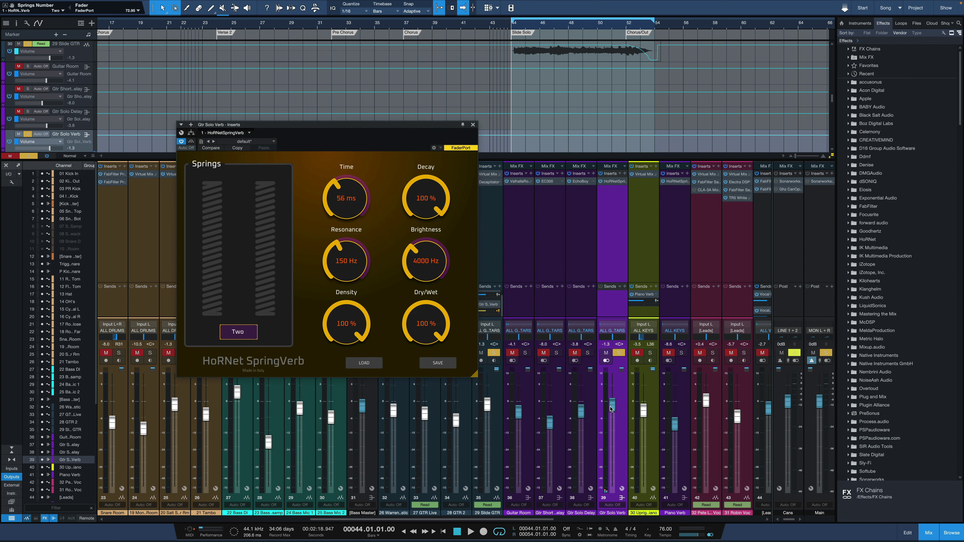
left_click_drag(611, 409, 610, 407)
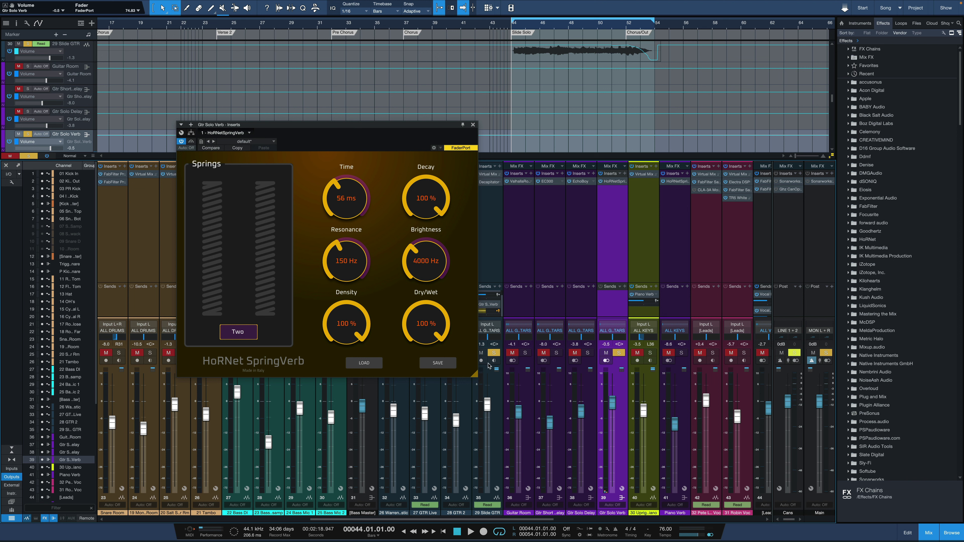
left_click_drag(486, 406, 487, 485)
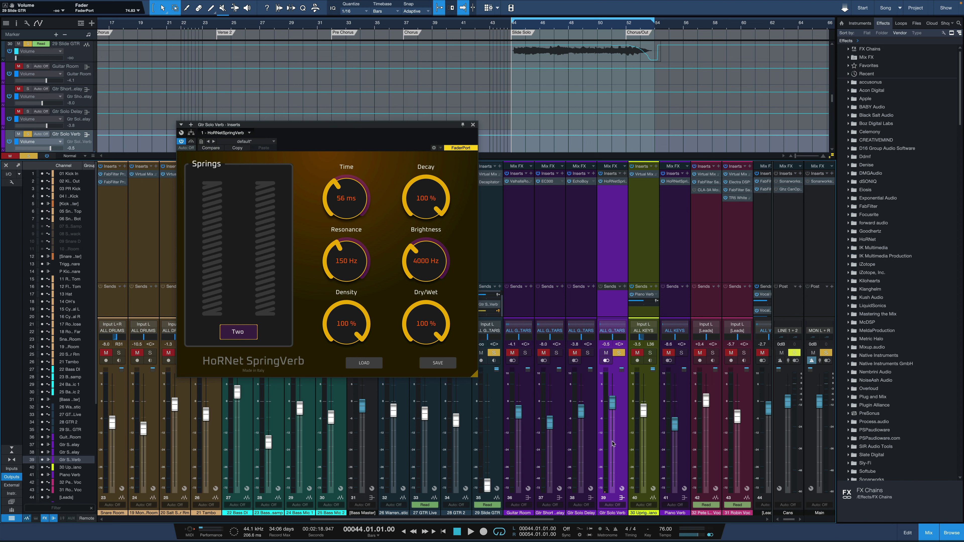
mouse_move(614, 396)
left_mouse_down()
mouse_move(613, 405)
mouse_move(614, 390)
left_mouse_up()
key("space")
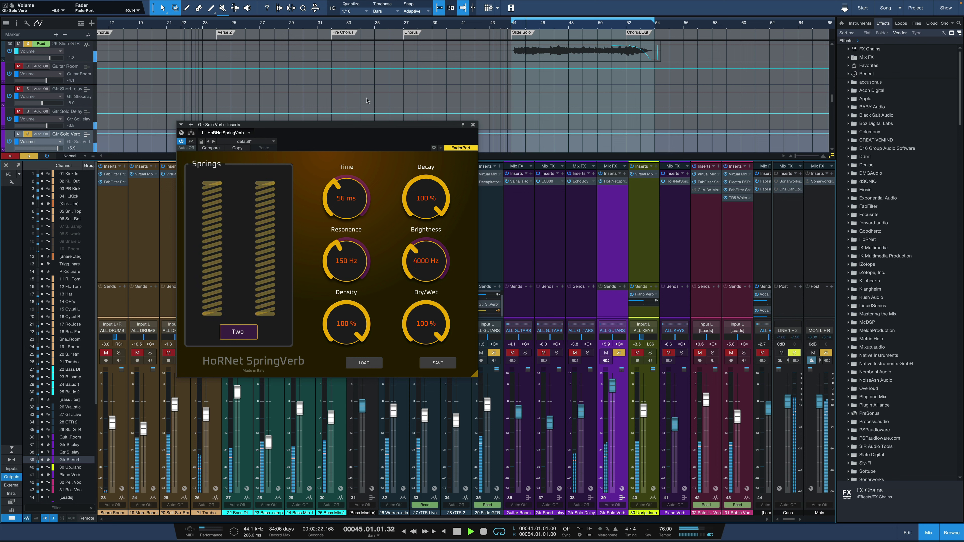
Step: Shorten SpringVerb's Time to 39 ms and cut Decay to 30%, auditioning the change
left_click_drag(341, 205, 341, 230)
key("space")
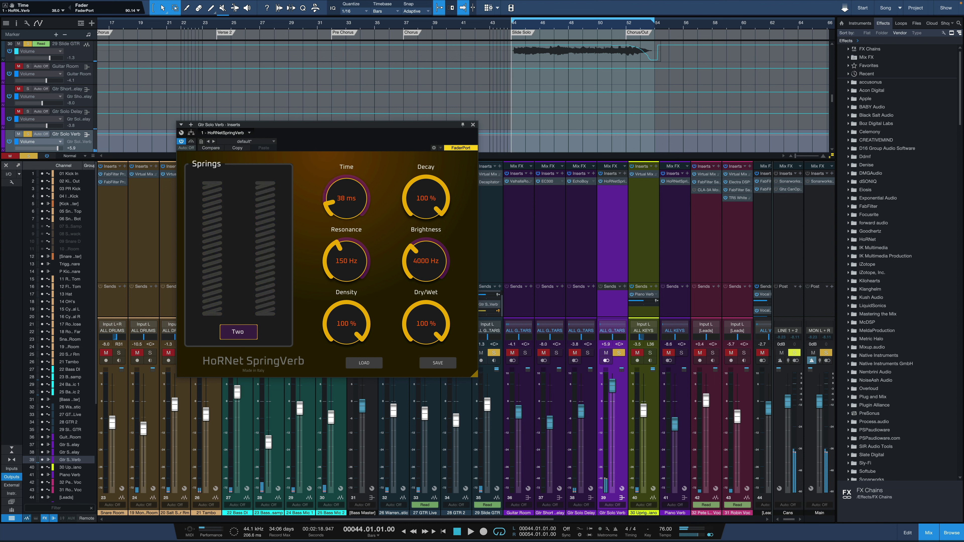
left_click_drag(412, 177, 412, 207)
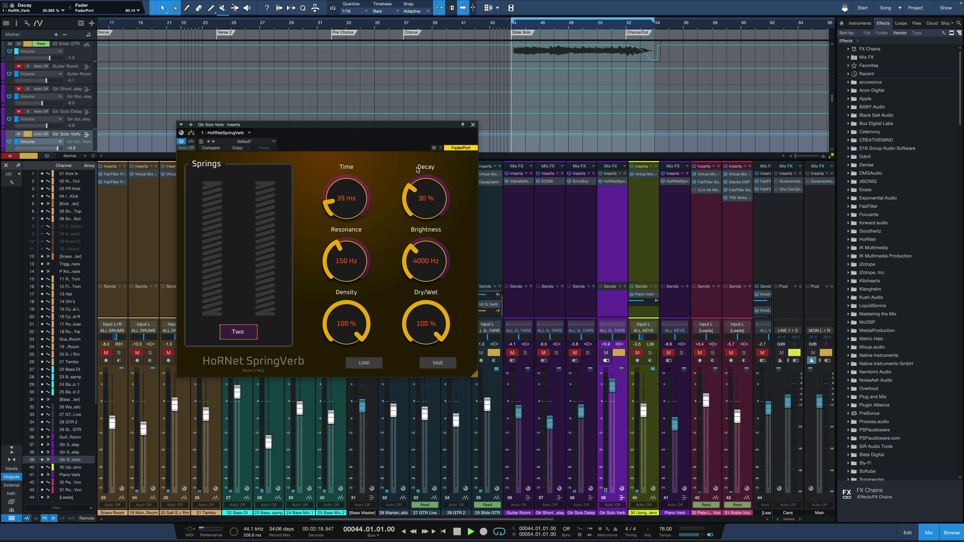
key("space")
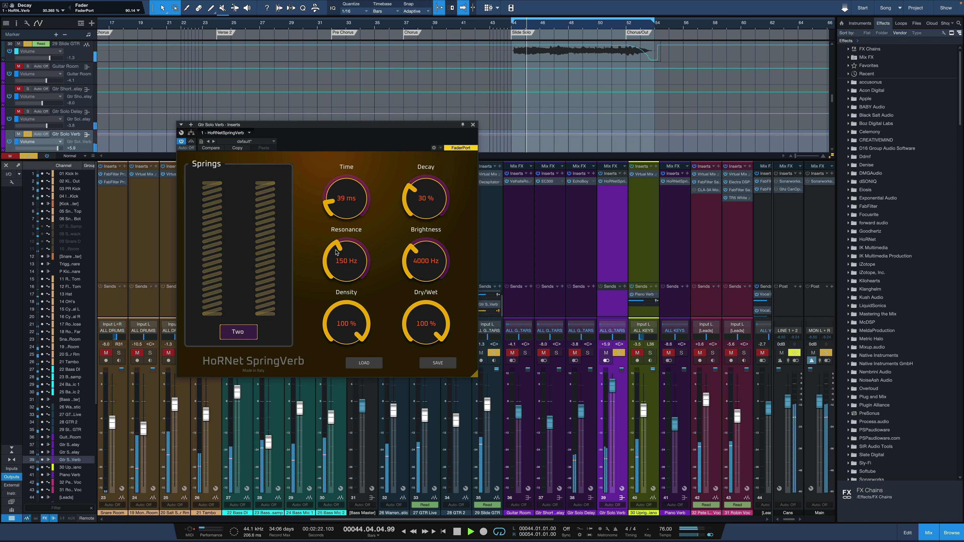
Step: Raise Resonance to 193 Hz and lower Brightness to about 3562 Hz while auditioning from bar 44
mouse_move(338, 252)
left_mouse_down()
mouse_move(338, 242)
mouse_move(337, 266)
mouse_move(337, 245)
left_mouse_up()
key("space")
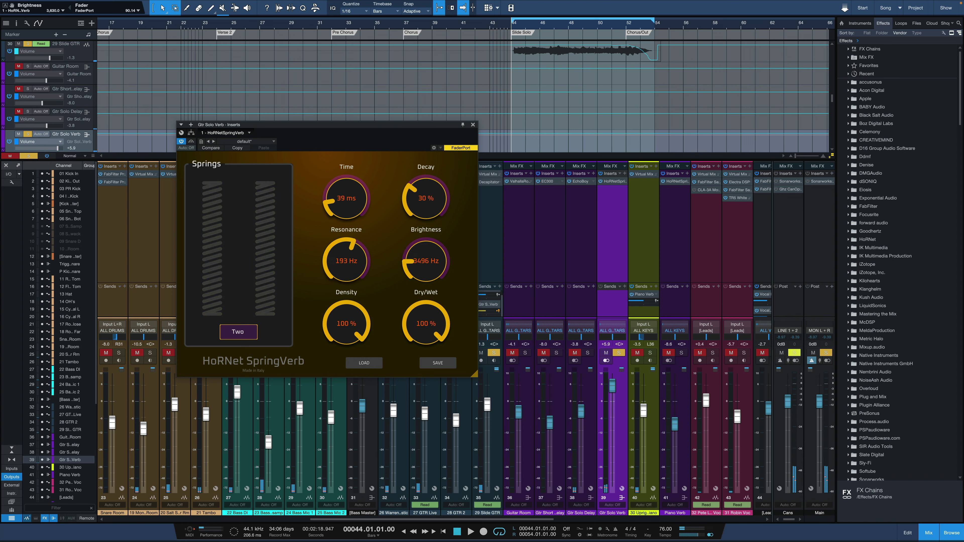
key("space")
mouse_move(426, 261)
left_mouse_down()
mouse_move(426, 243)
mouse_move(413, 260)
left_mouse_up()
key("space")
Step: Bring SpringVerb's Density down past about 49% to 5%, comparing each setting on playback
left_click_drag(346, 295, 346, 314)
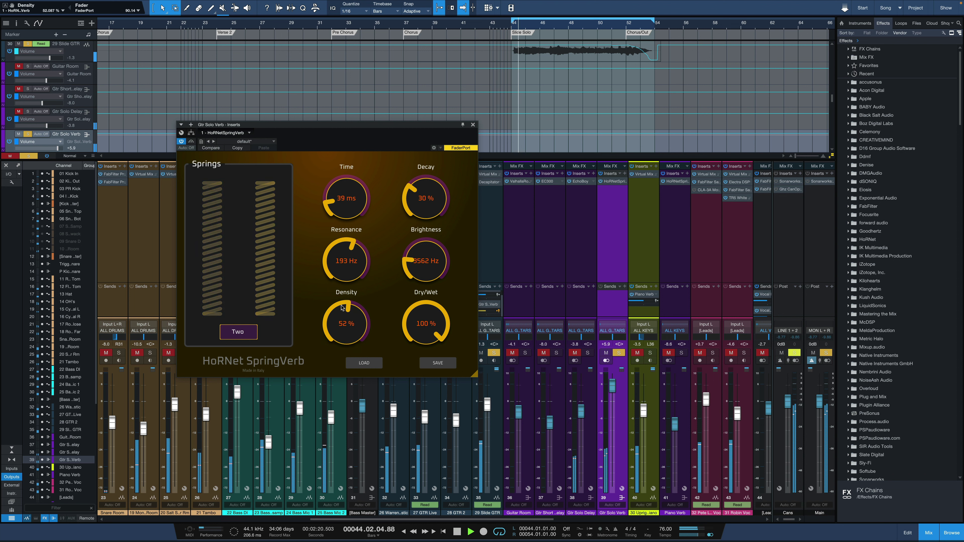
left_click_drag(343, 307, 370, 332)
key("space")
key("space")
key("space")
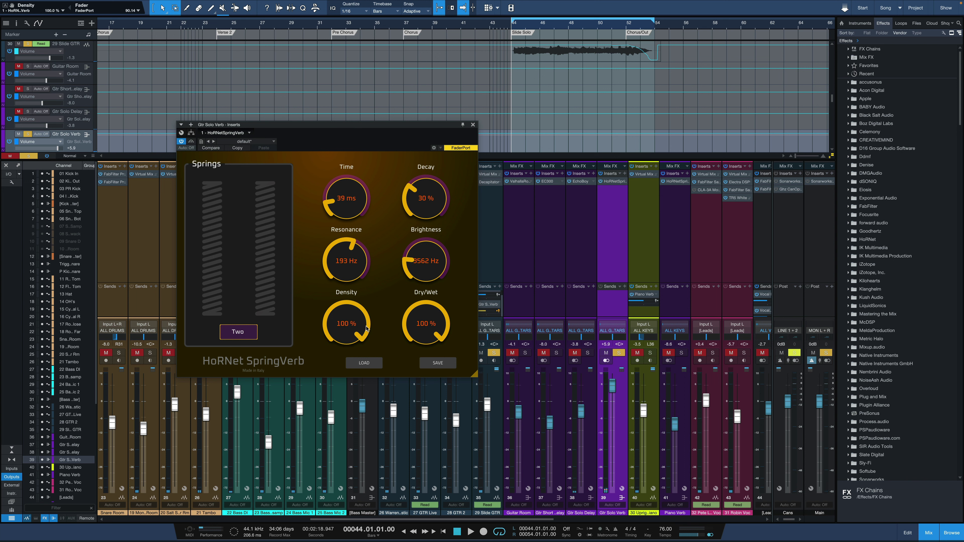
key("space")
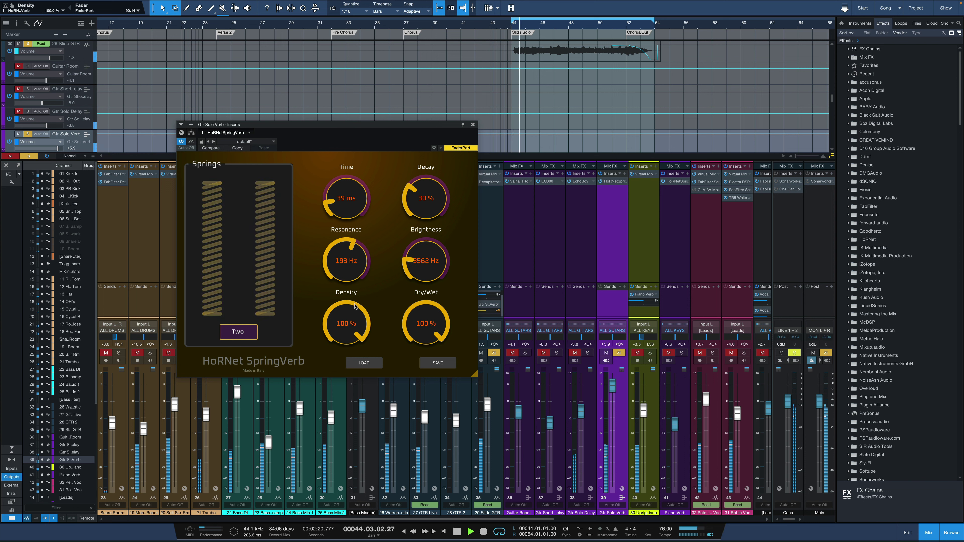
key("space")
left_click_drag(355, 307, 355, 334)
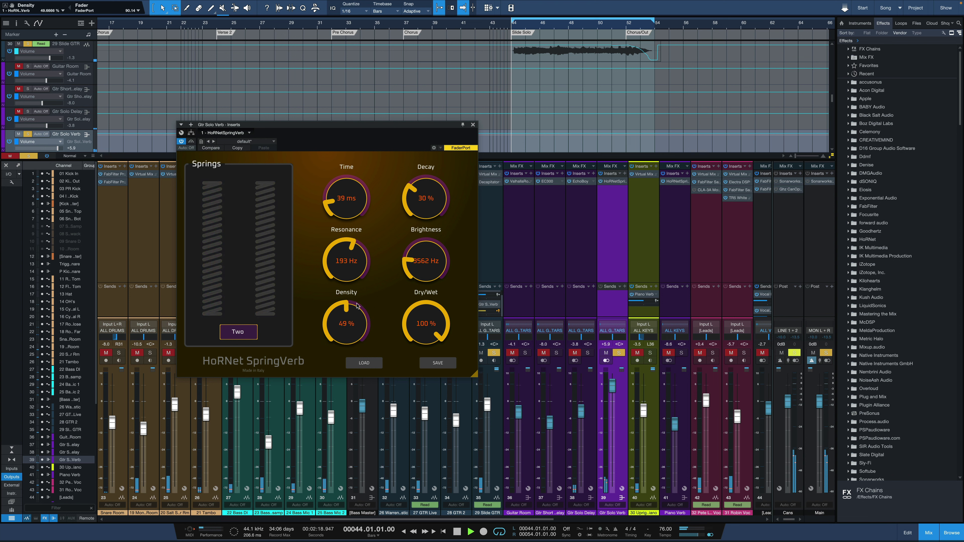
key("space")
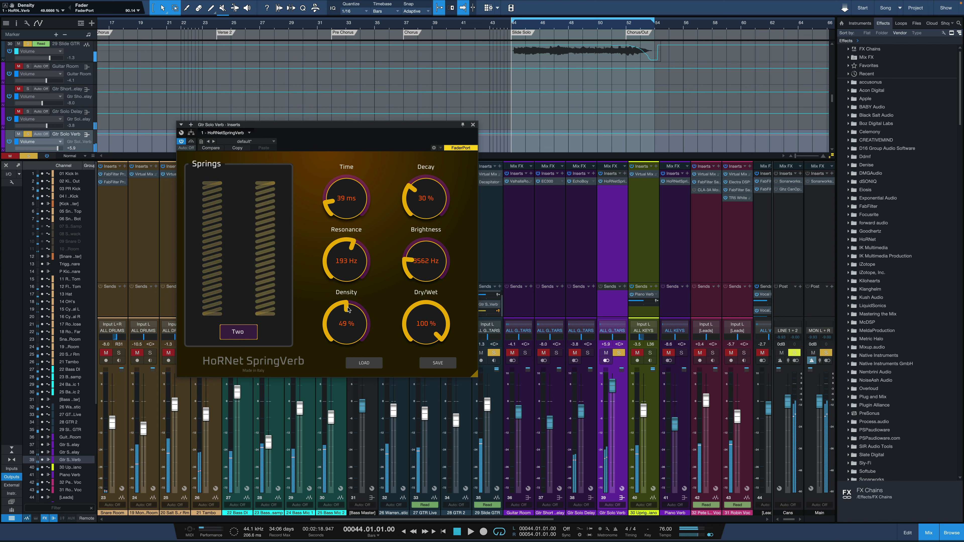
left_click_drag(348, 310, 349, 333)
key("space")
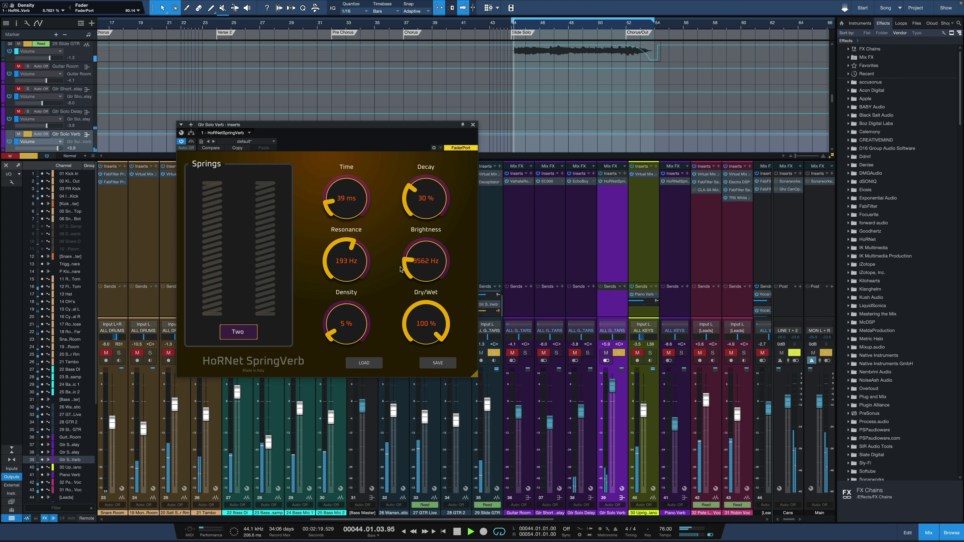
Step: Switch the guitar solo spring reverb to Three springs and play it back
key("space")
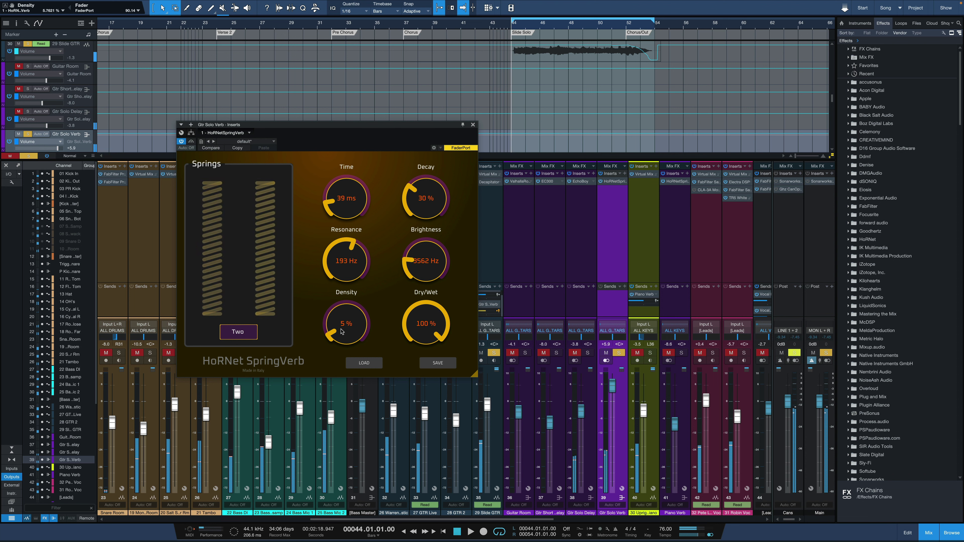
left_click(243, 333)
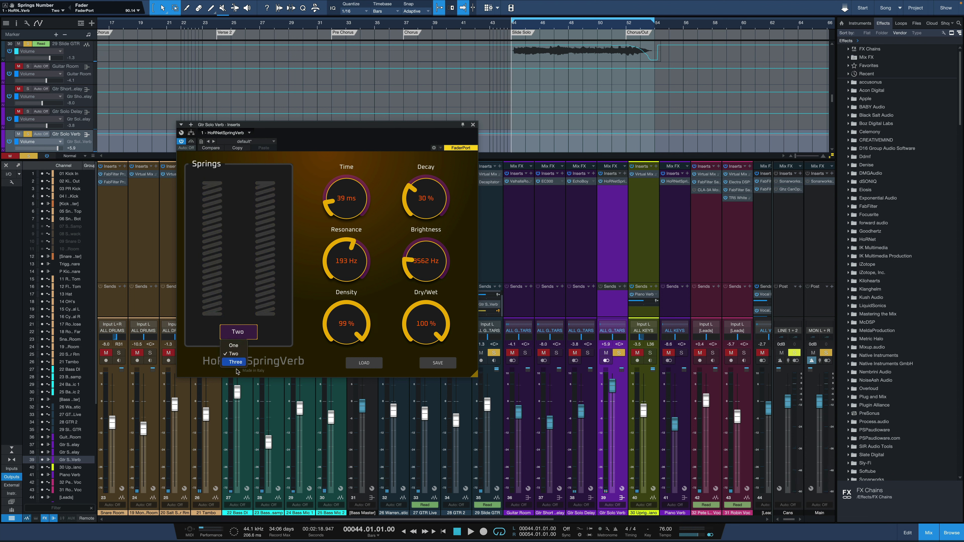
left_click(235, 363)
key("space")
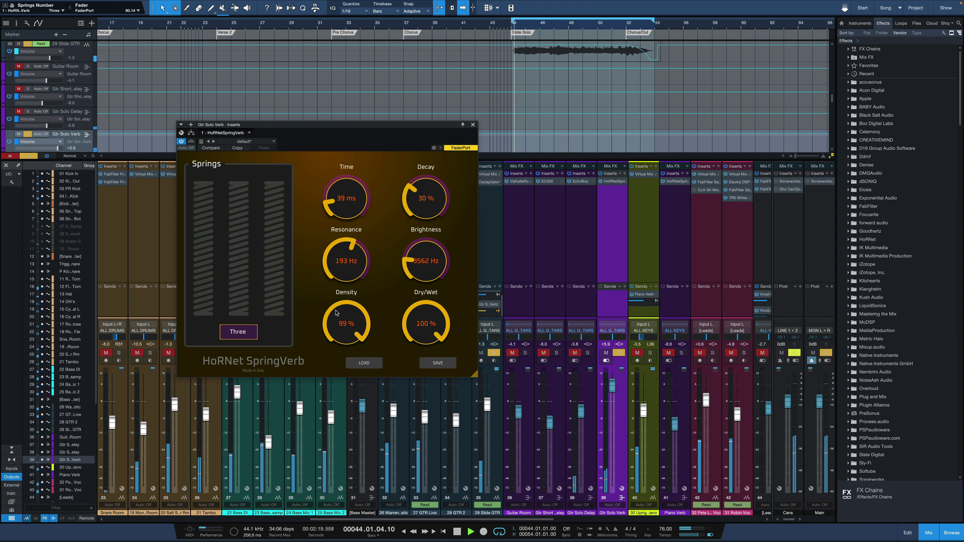
Step: Dial in 57% density, 4074 Hz brightness and 63% decay while the solo plays
scroll(337, 308, "down", 15)
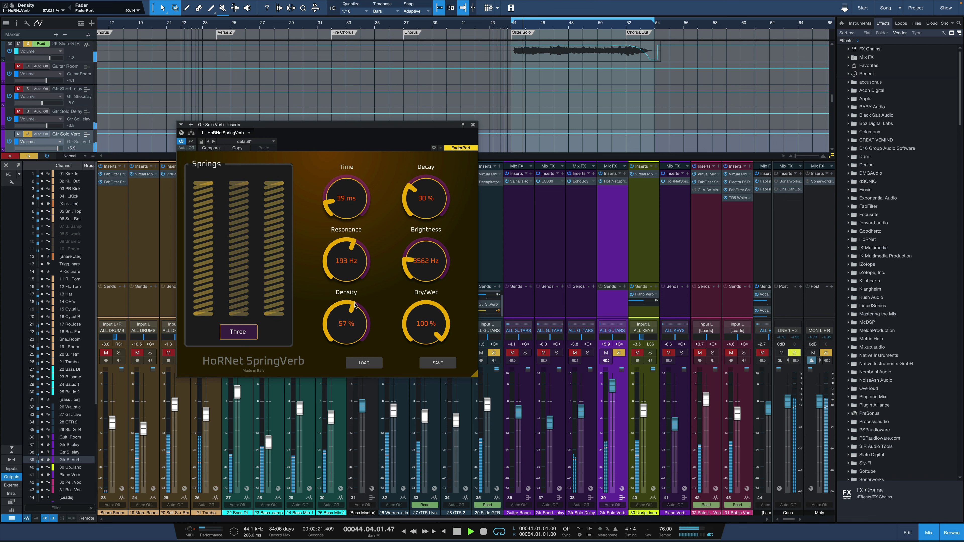
scroll(415, 253, "up", 5)
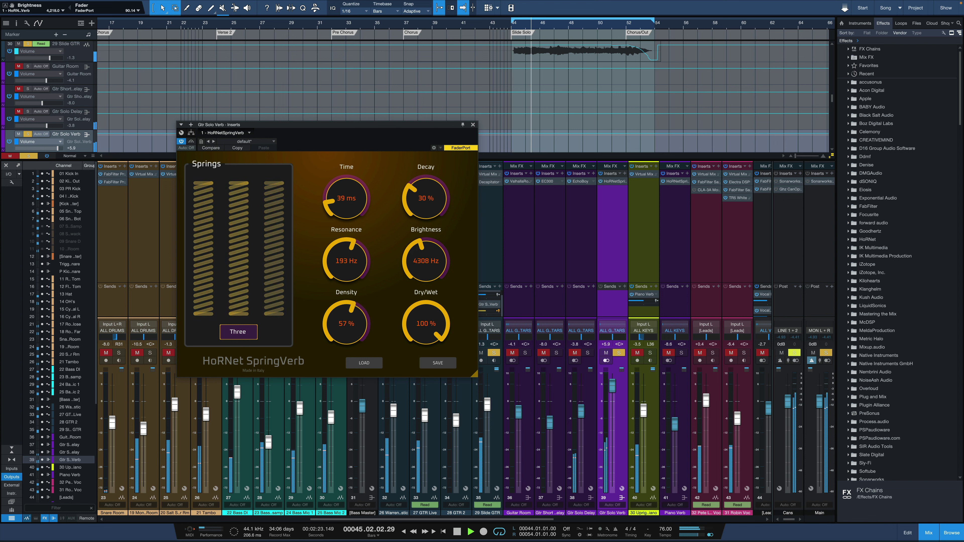
scroll(352, 263, "up", 1)
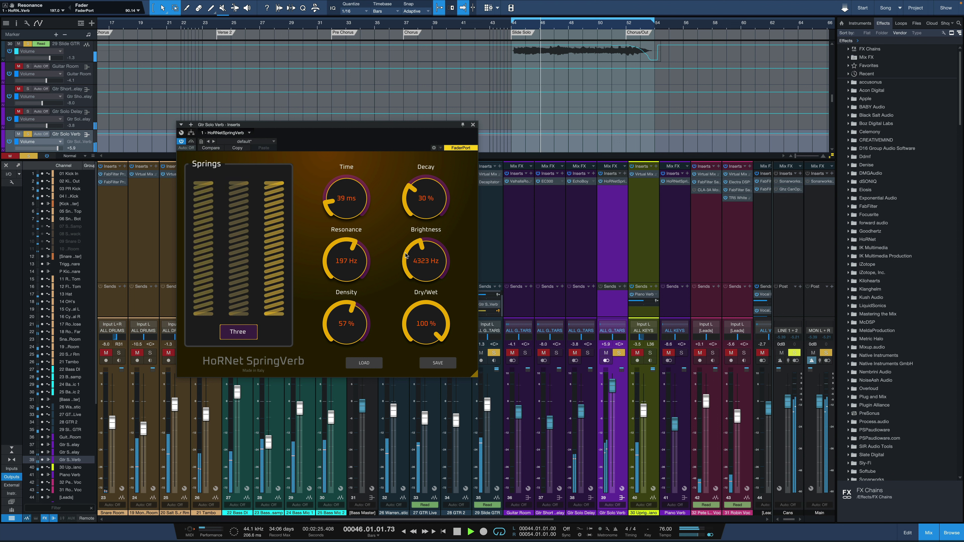
scroll(421, 258, "down", 2)
scroll(421, 258, "down", 1)
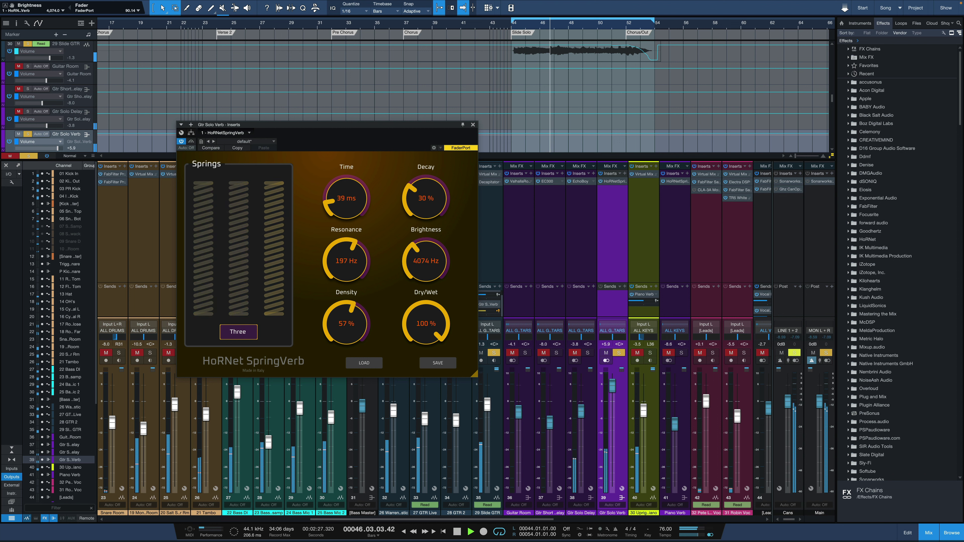
scroll(421, 198, "up", 4)
scroll(426, 198, "up", 3)
scroll(347, 198, "up", 1)
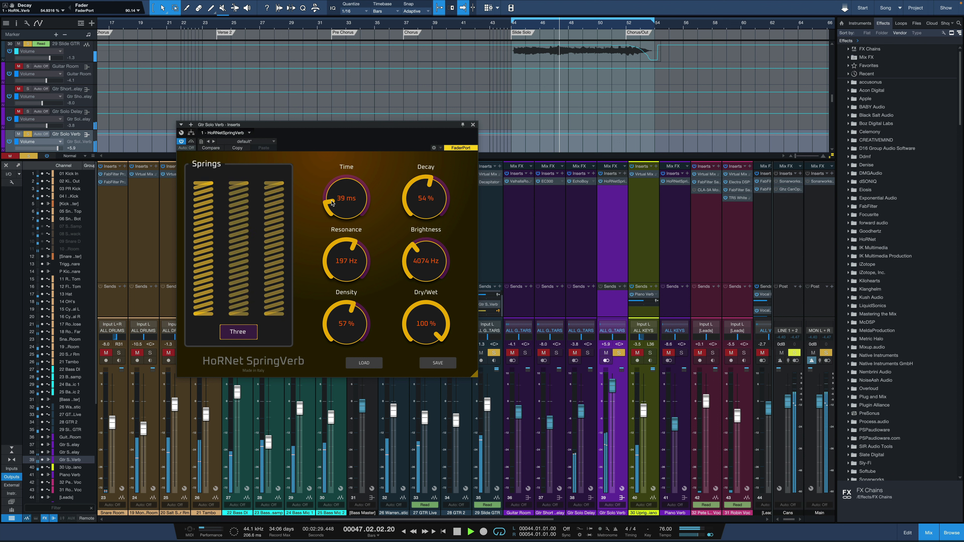
key("space")
Step: Lengthen Time to 100 ms, audition it, then close SpringVerb and select the upright piano track
scroll(346, 197, "up", 10)
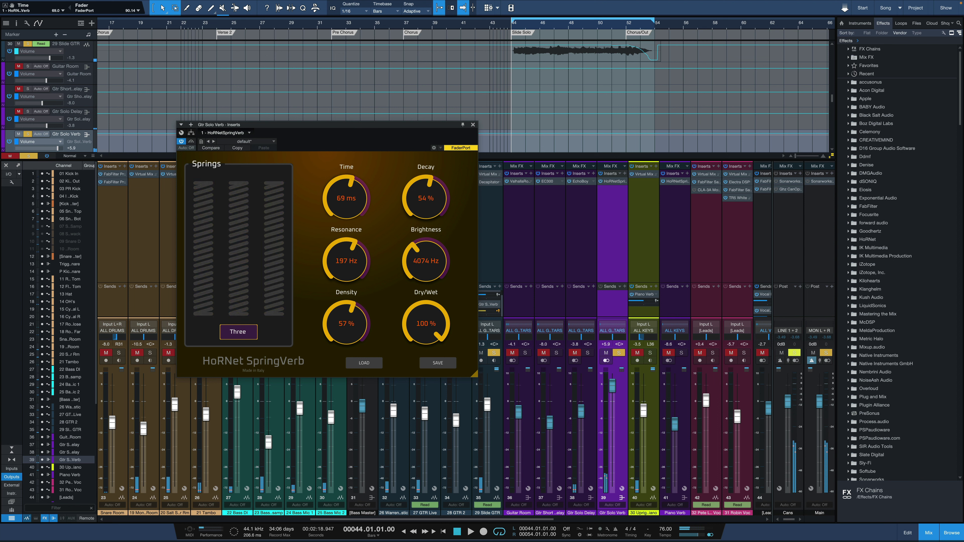
key("space")
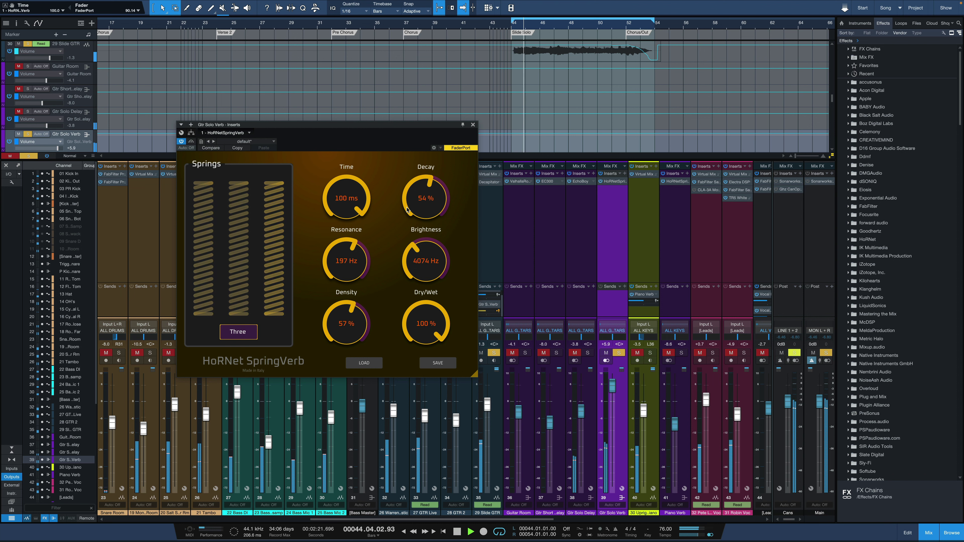
scroll(407, 209, "up", 2)
scroll(407, 210, "up", 4)
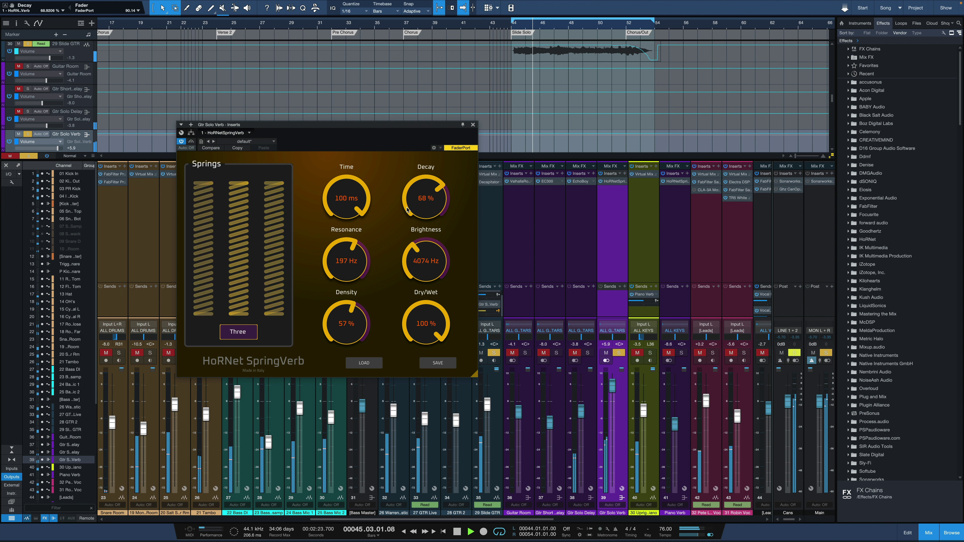
scroll(407, 209, "down", 2)
key("space")
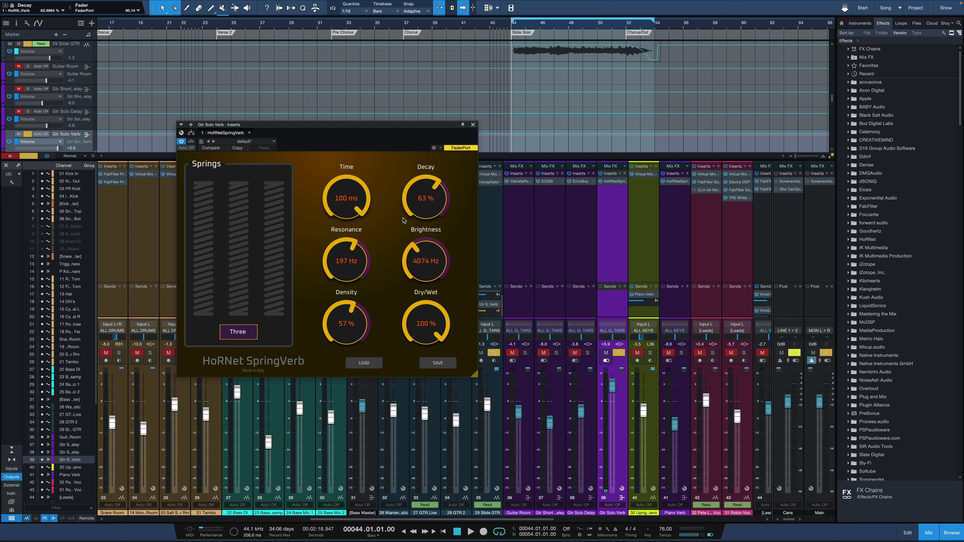
key("Down")
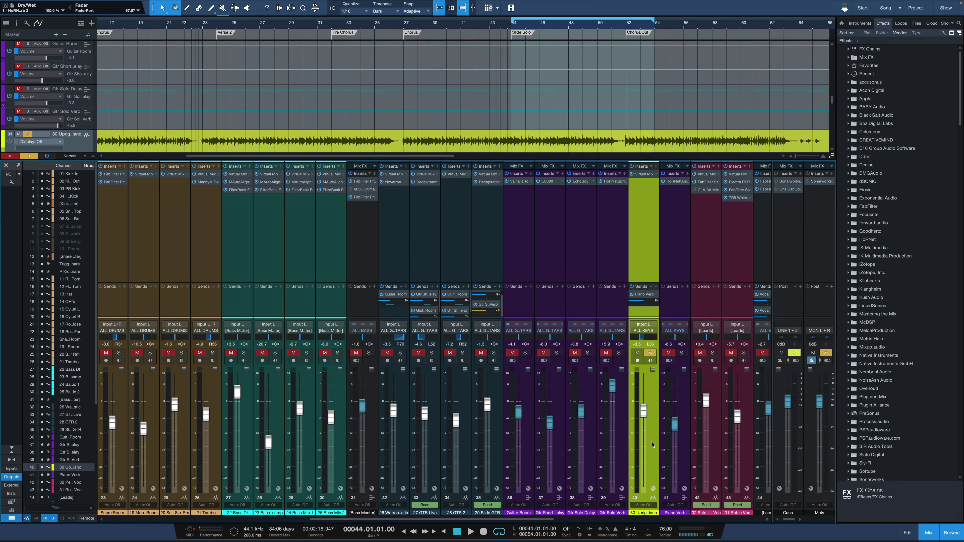
Step: Play the song and set the 30 Upright Piano fader to about +6.9 dB
key("space")
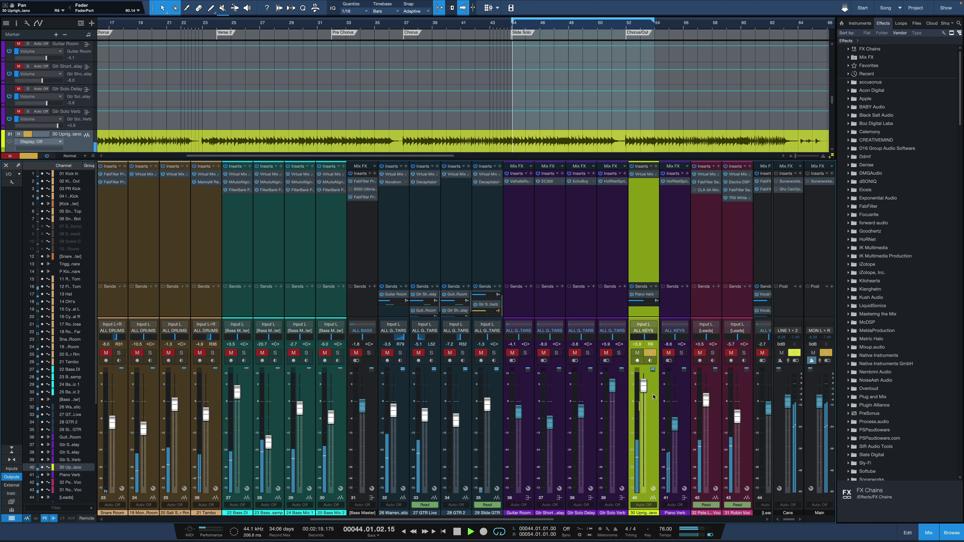
left_click_drag(645, 390, 646, 394)
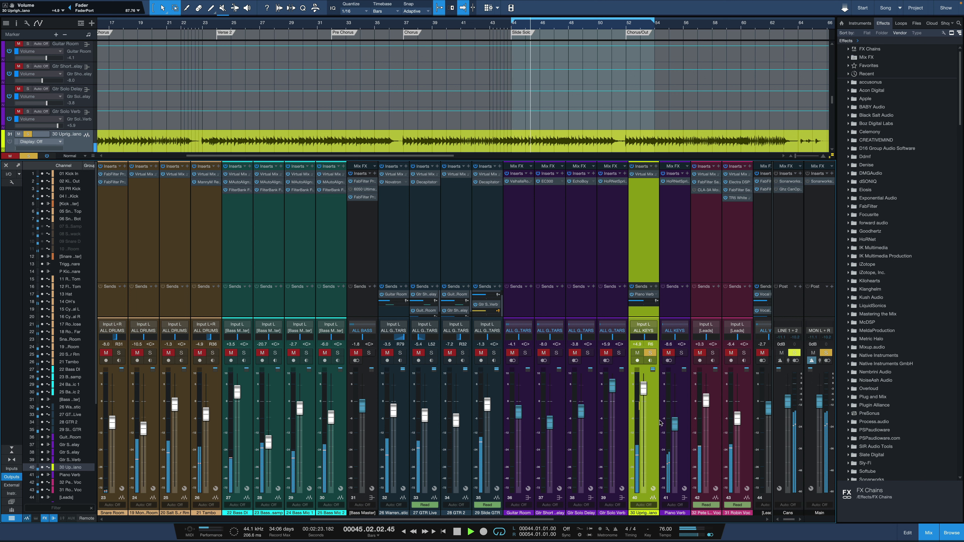
left_click_drag(644, 394, 645, 387)
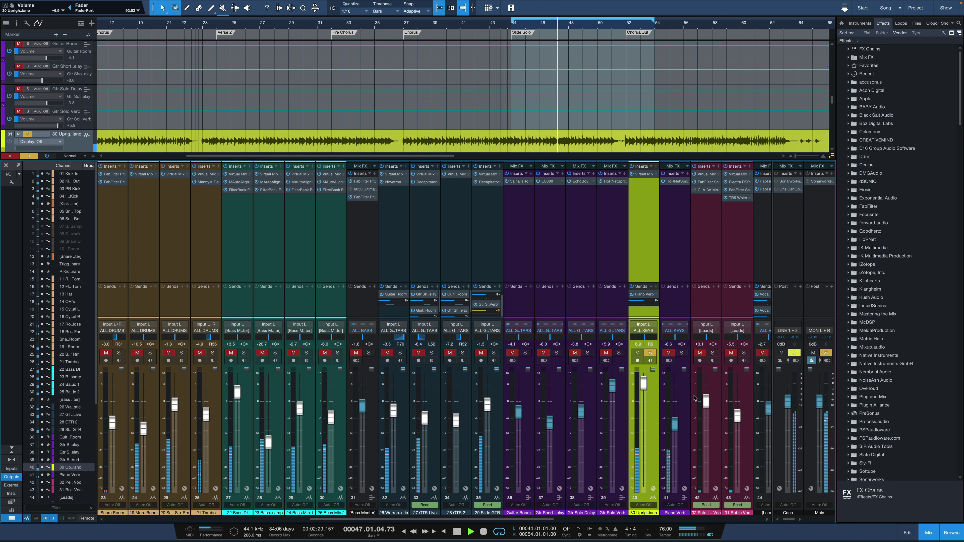
Step: Unmute and solo the Piano Verb return, pull its fader down, then audition from bar 44
key("space")
left_click(668, 353)
left_click(681, 353)
left_click_drag(675, 423, 675, 489)
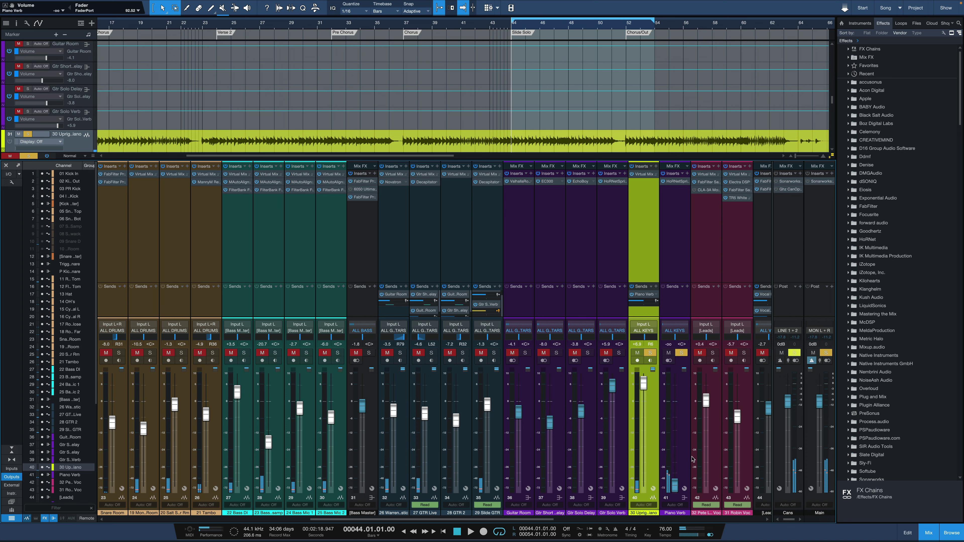
left_click(686, 462)
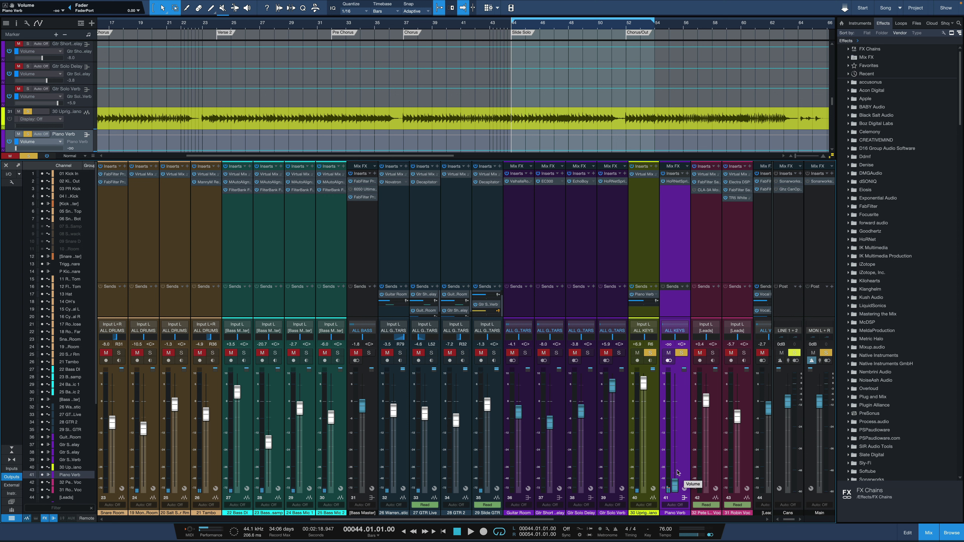
key("space")
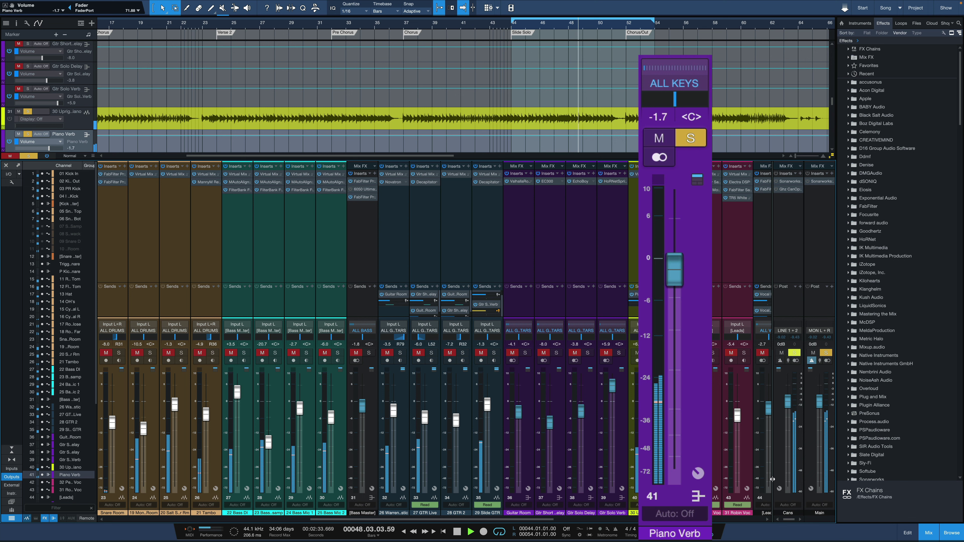
key("space")
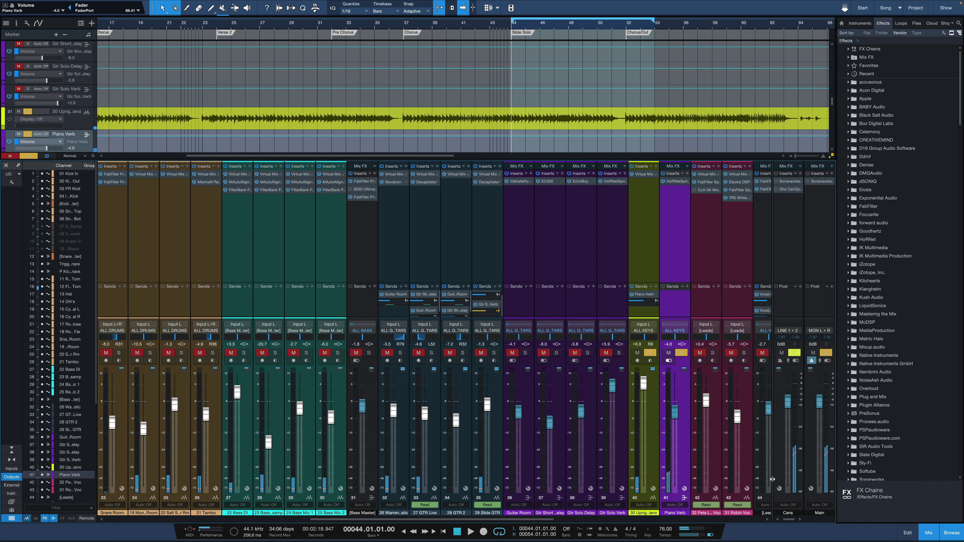
Step: Open SpringVerb on the Piano Verb return and set Springs to One
left_click(674, 181)
left_click(356, 340)
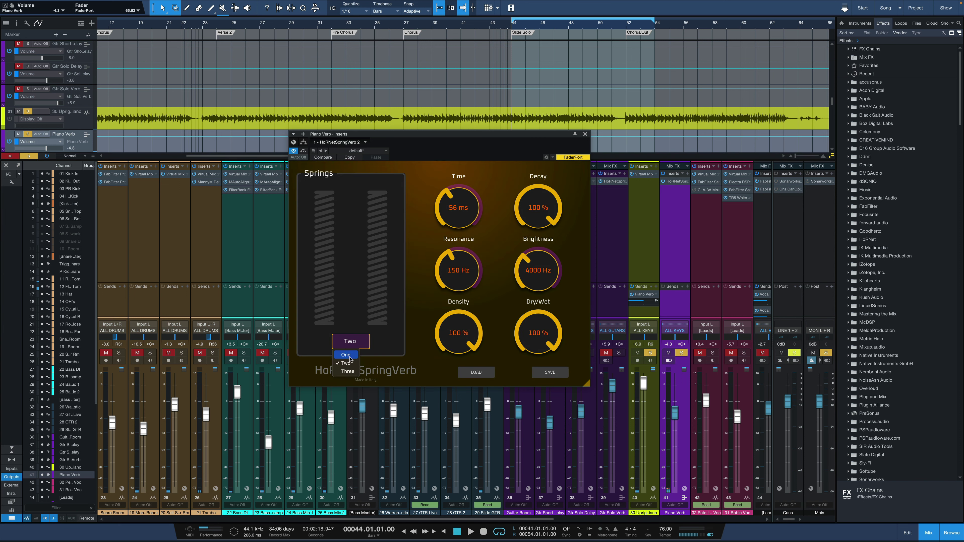
left_click(345, 364)
left_click(349, 348)
left_click(345, 355)
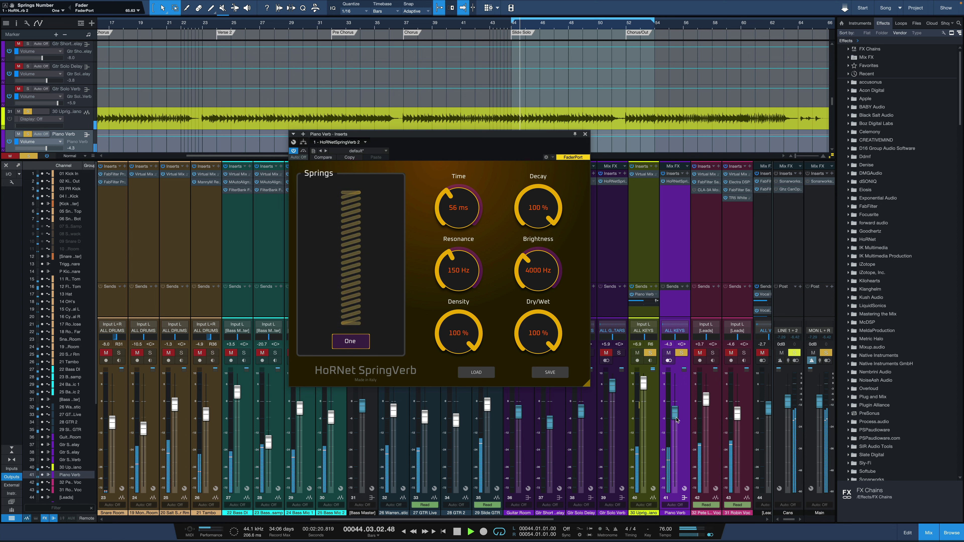
Step: Raise Piano Verb to +1.6 dB, pan the upright piano to L65 and trim its level slightly
left_click_drag(676, 419, 677, 408)
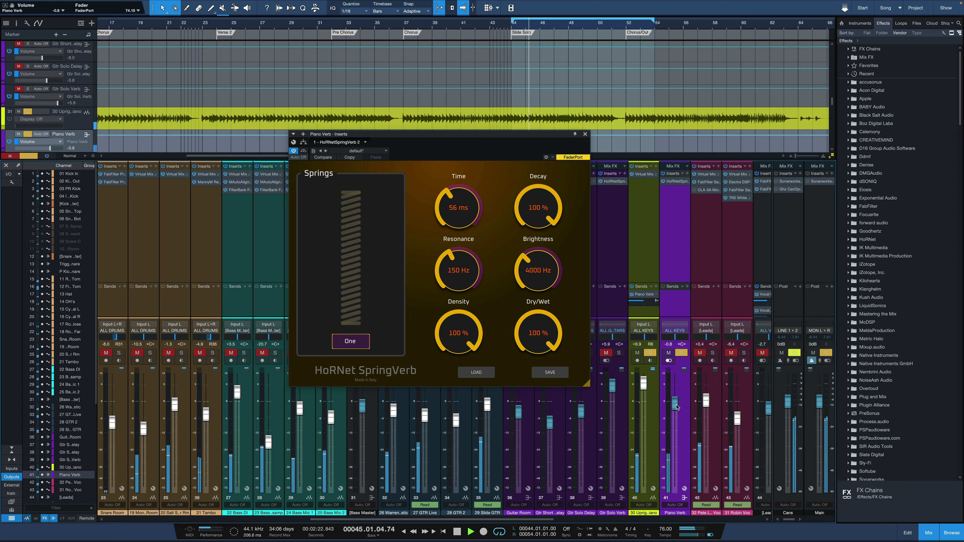
key("space")
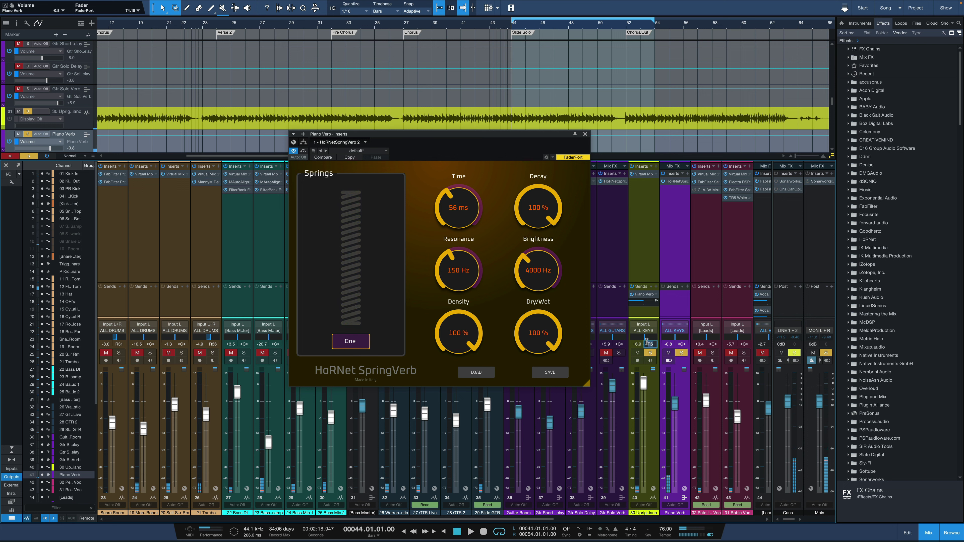
left_click_drag(644, 338, 679, 341)
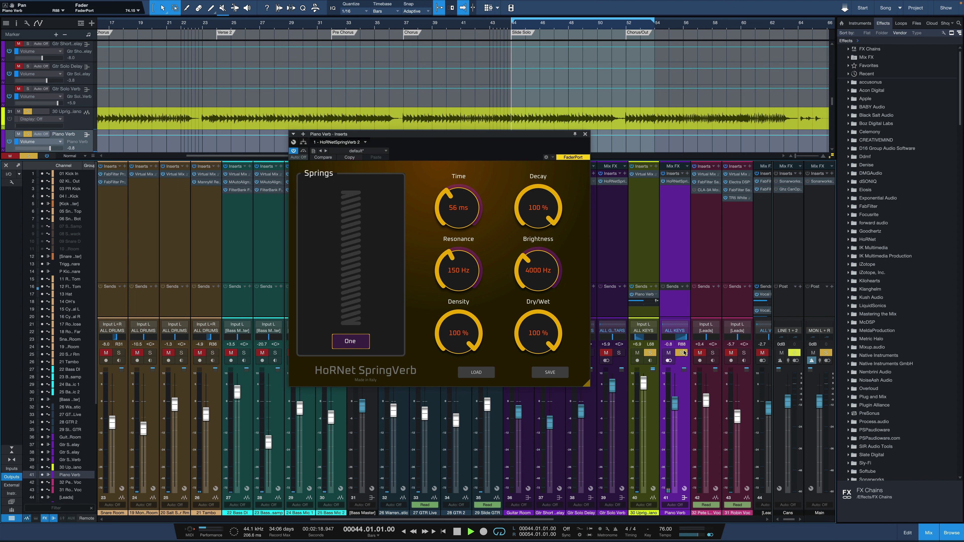
left_click_drag(675, 404, 676, 398)
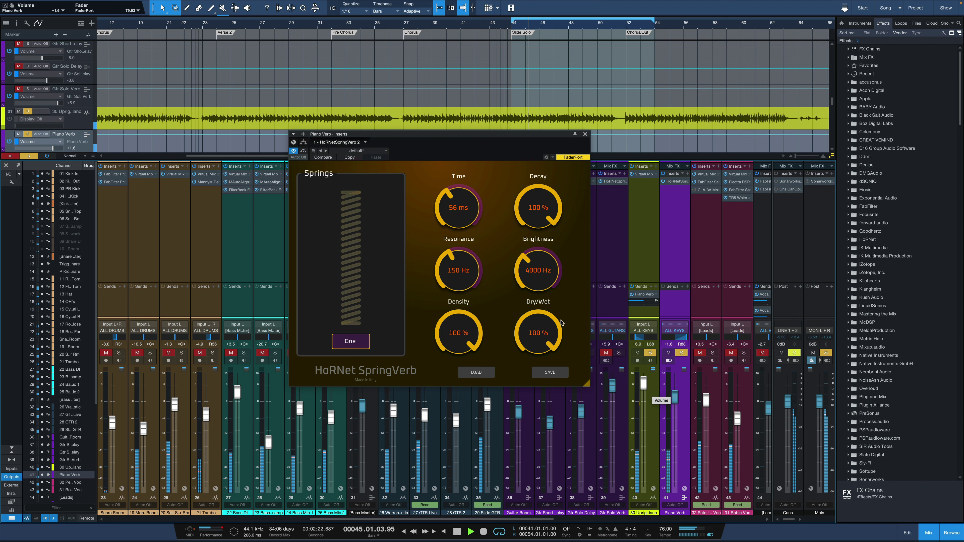
left_click_drag(644, 383, 643, 389)
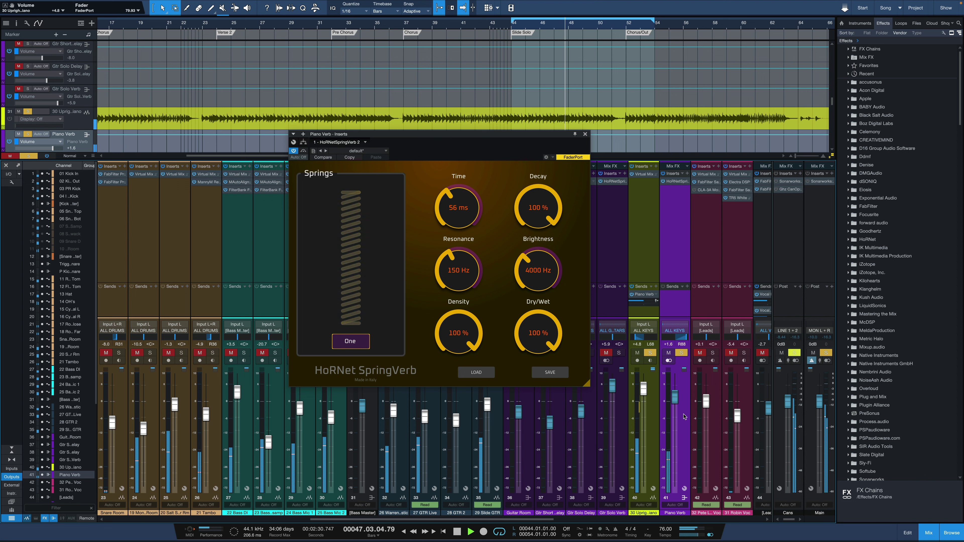
key("space")
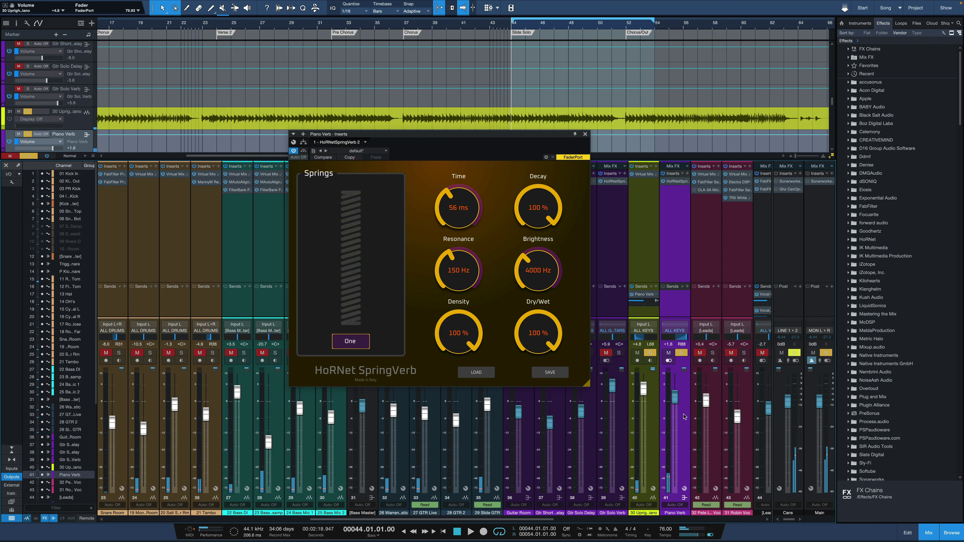